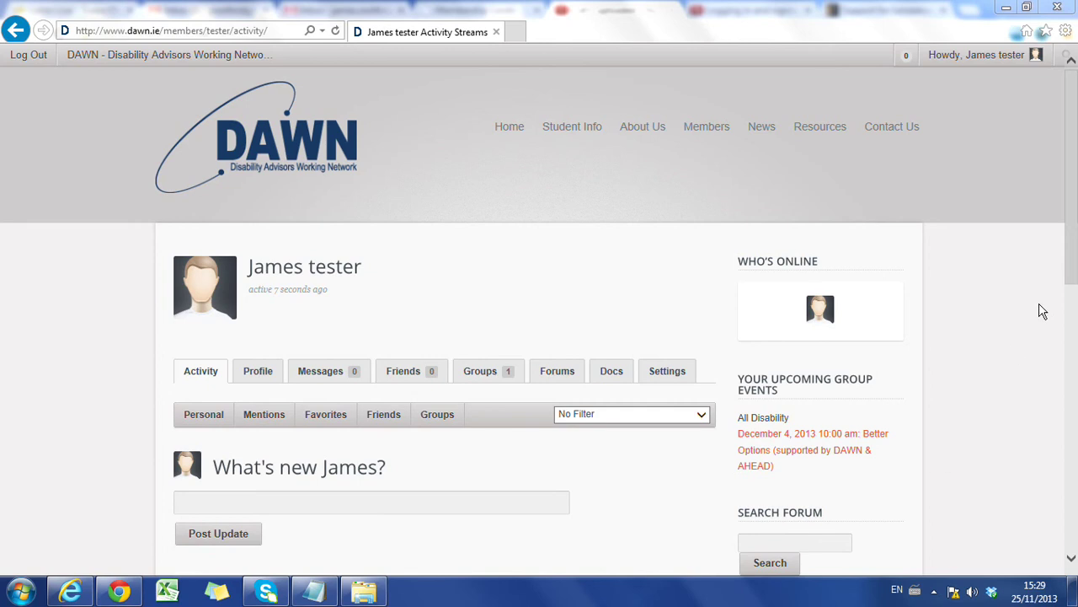
Scroll the member activity page slightly to bring the top navigation into view.
mouse_move(1072, 262)
left_mouse_down()
mouse_move(1071, 474)
mouse_move(1071, 245)
left_mouse_up()
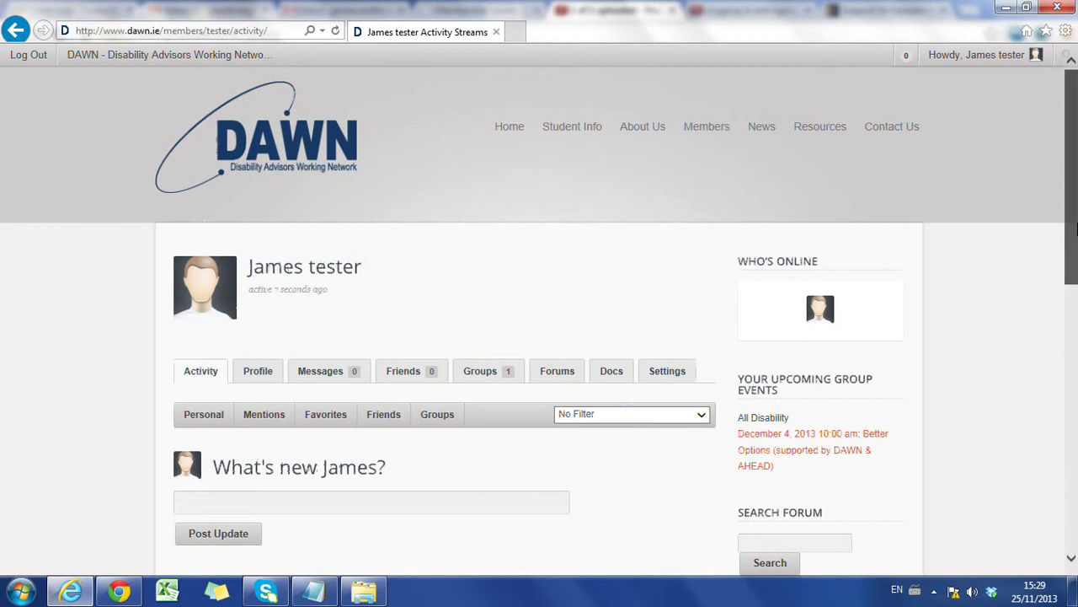
Open the main Forum page from the Members menu and scroll through its seven forum sections.
mouse_move(712, 140)
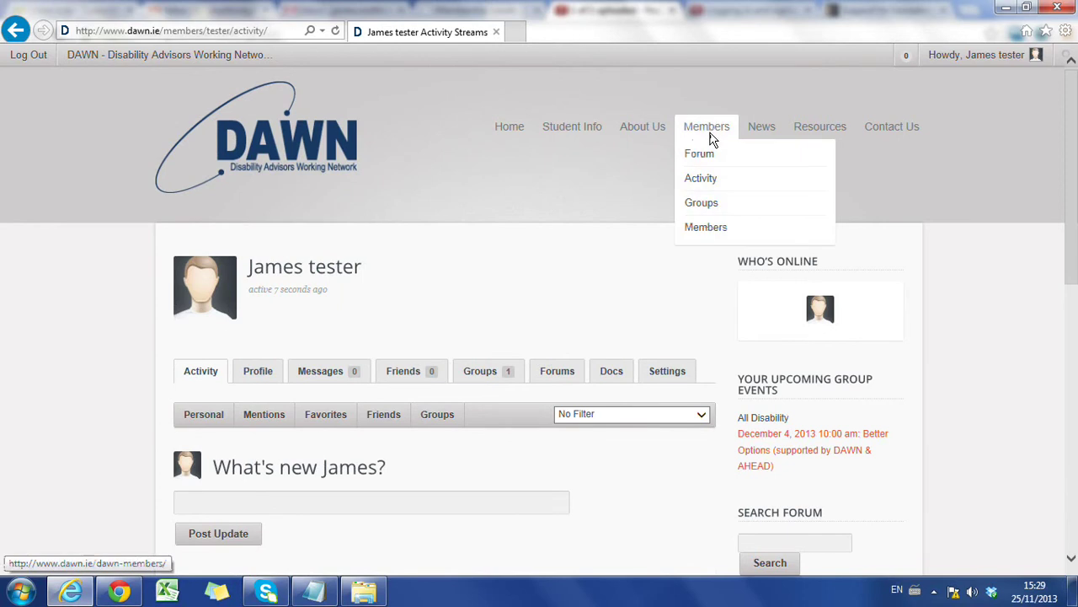
left_click(708, 159)
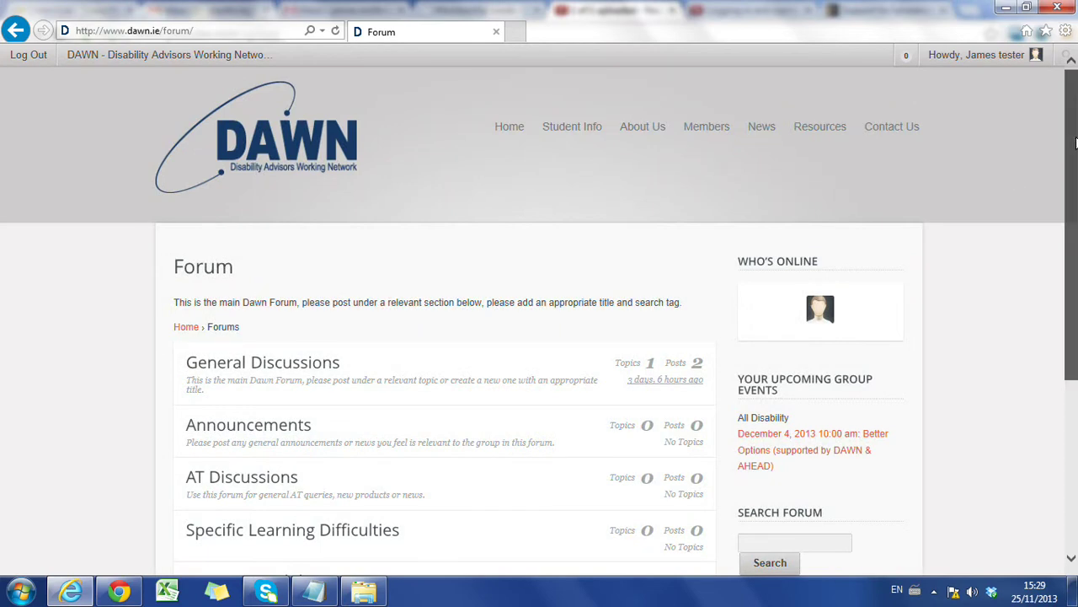
left_click_drag(1075, 143, 1075, 261)
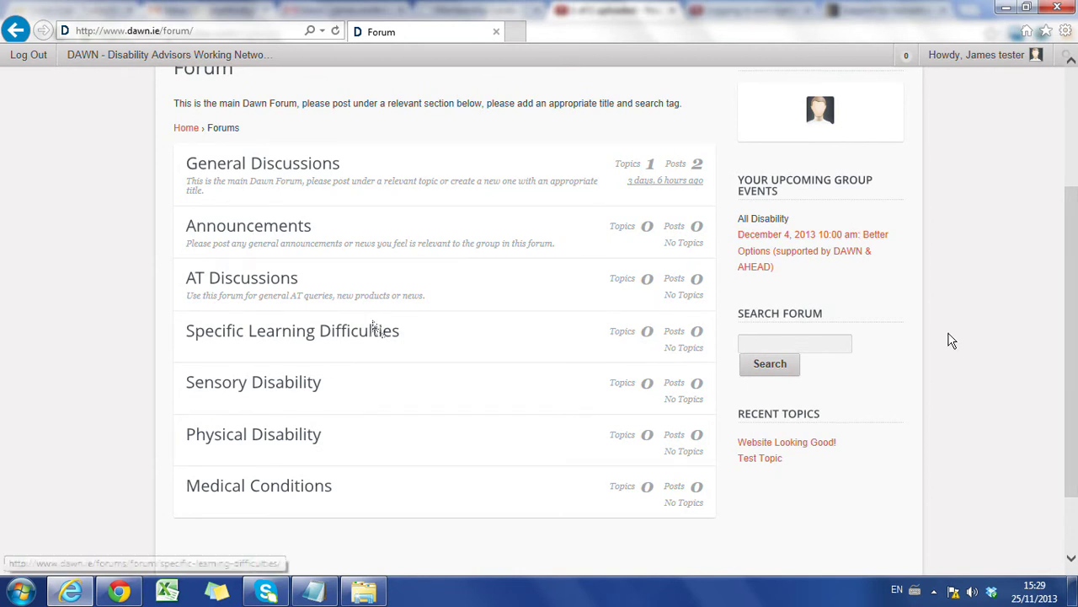
mouse_move(1072, 342)
left_mouse_down()
mouse_move(1071, 389)
mouse_move(1073, 322)
left_mouse_up()
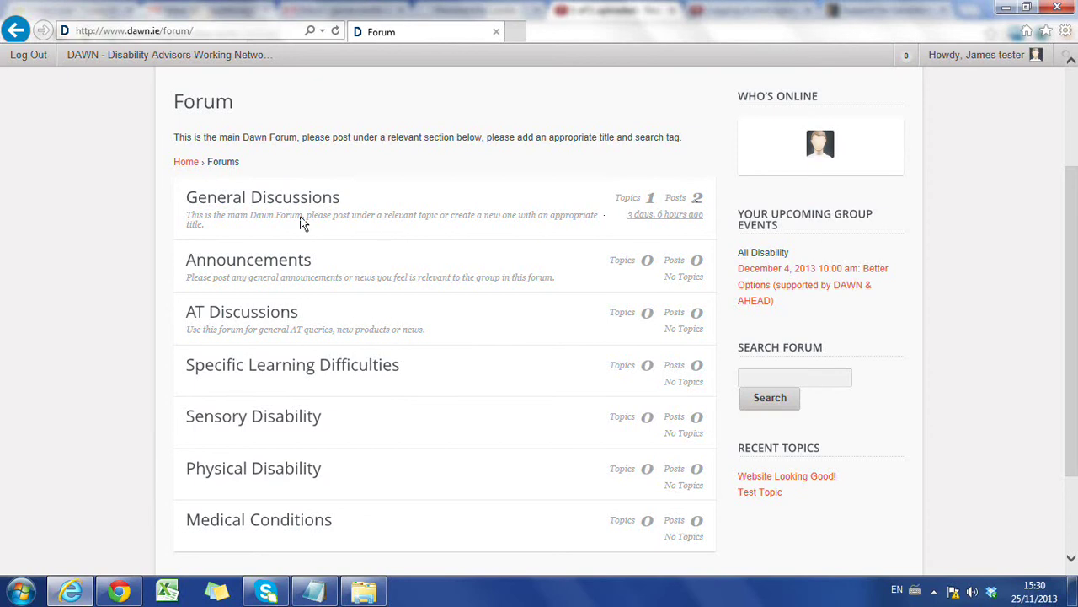
Open the General Discussions forum and scroll down to the Website Looking Good! reply form.
left_click(270, 207)
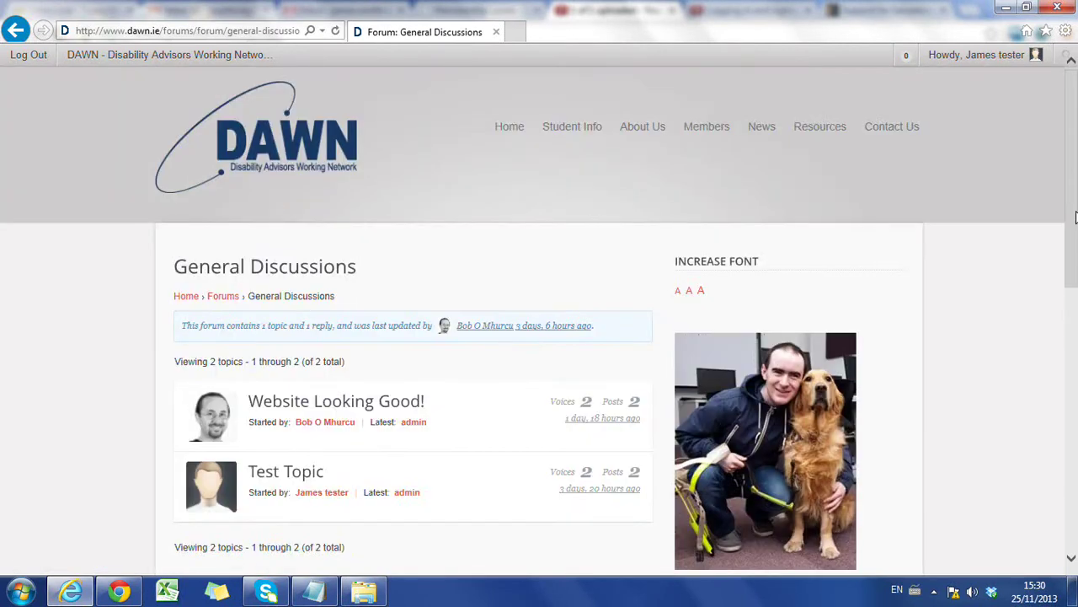
left_click_drag(1075, 218, 1073, 301)
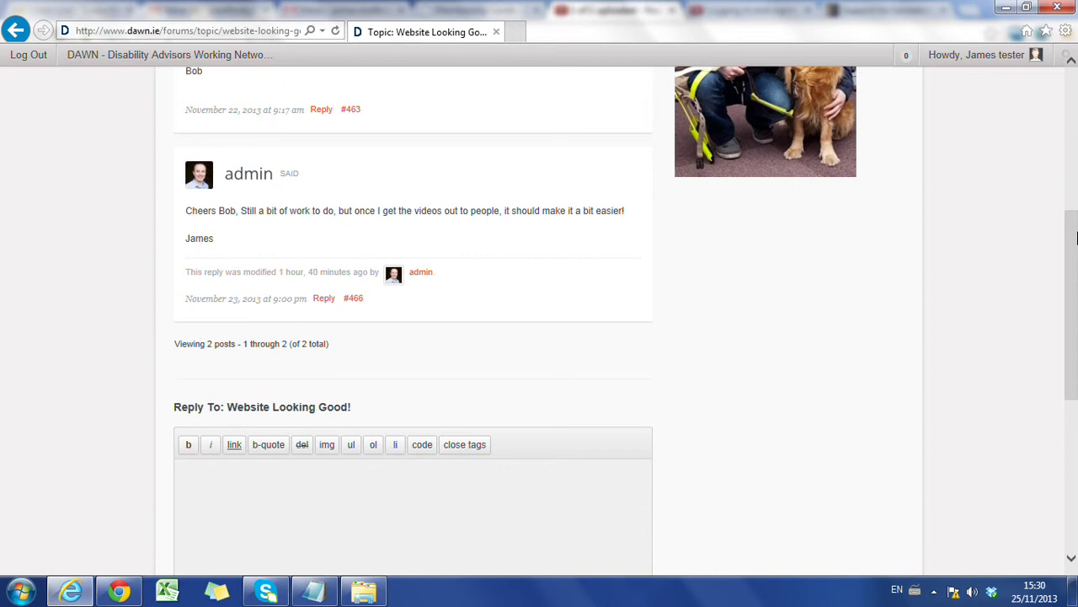
left_click_drag(1069, 251, 1053, 332)
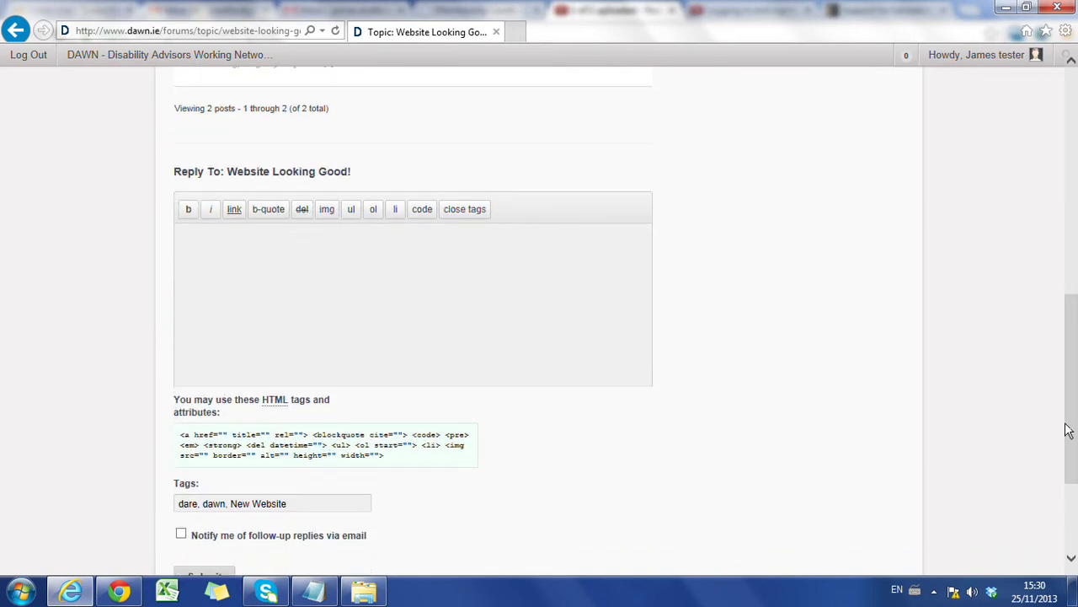
Write the reply 'This is a reply to the topic..' and clear the old tags dare, dawn, New Website.
left_click(283, 261)
type("This is a reply to the t")
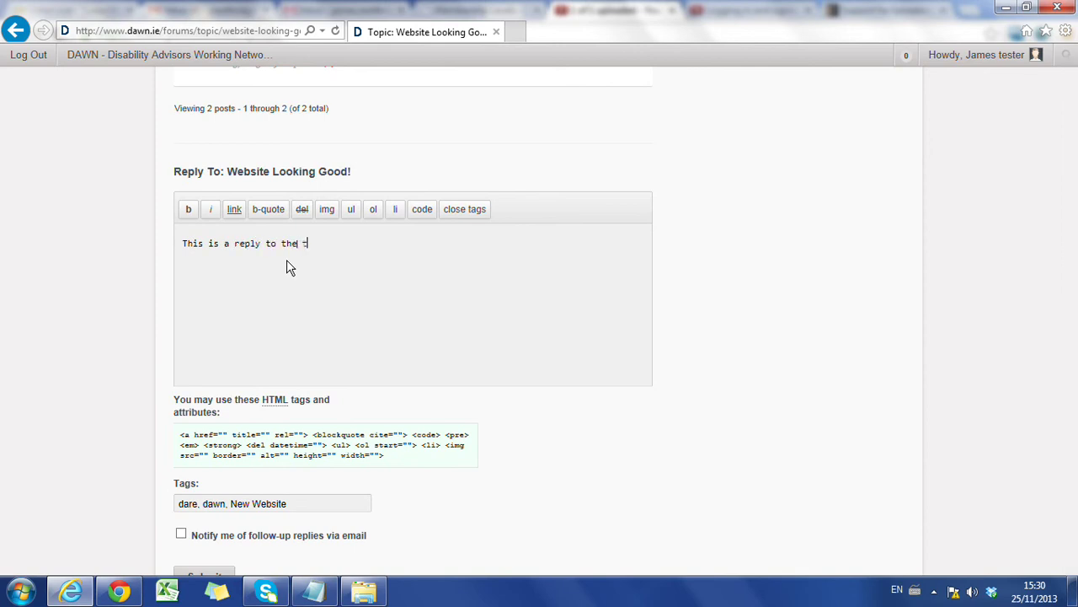
type("opic..")
scroll(1071, 424, "down", 2)
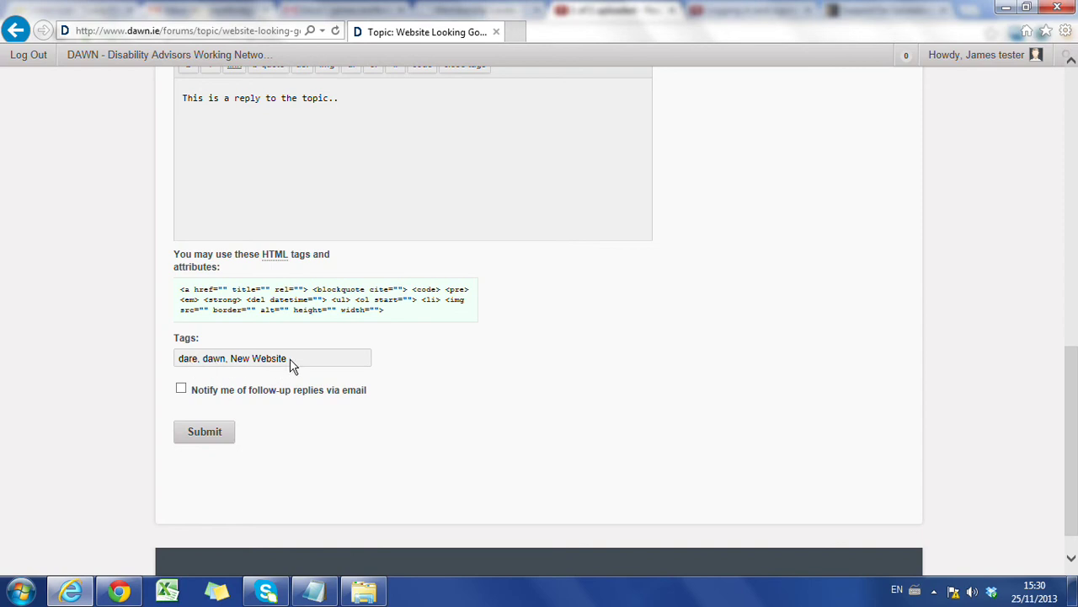
left_click_drag(291, 363, 160, 365)
key("BackSpace")
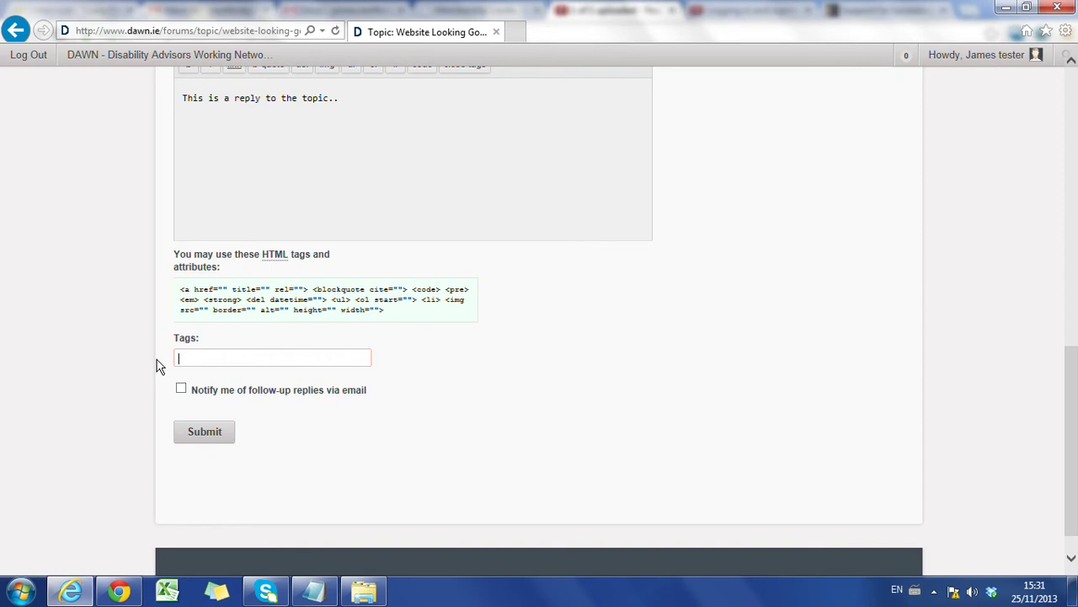
Post the reply tagged UCD, check it on the topic page, and return to the Forum index.
type("UCD")
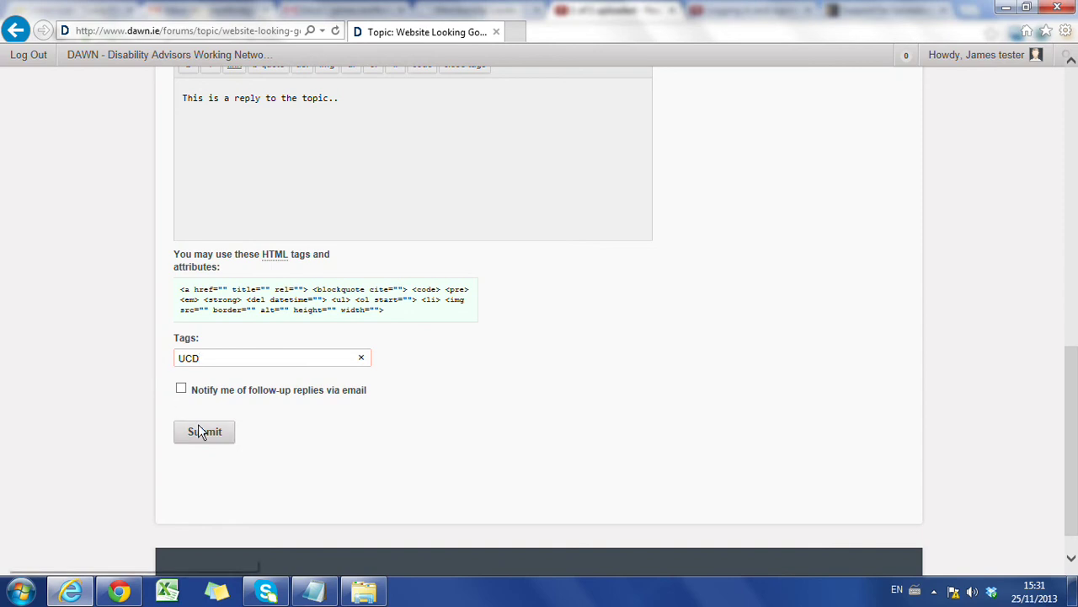
left_click(201, 431)
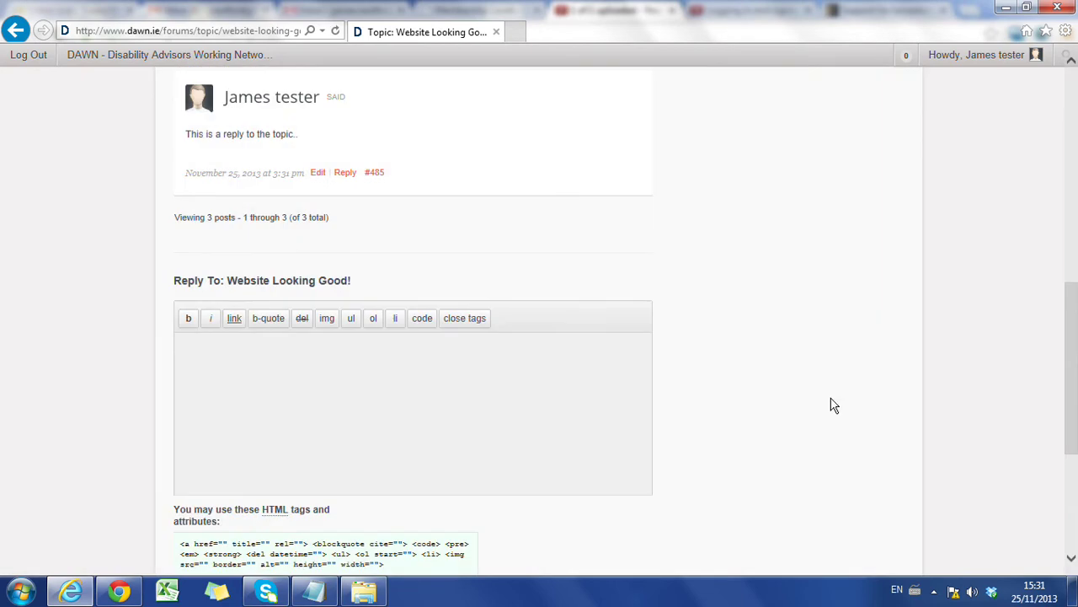
left_click_drag(1073, 327, 1054, 248)
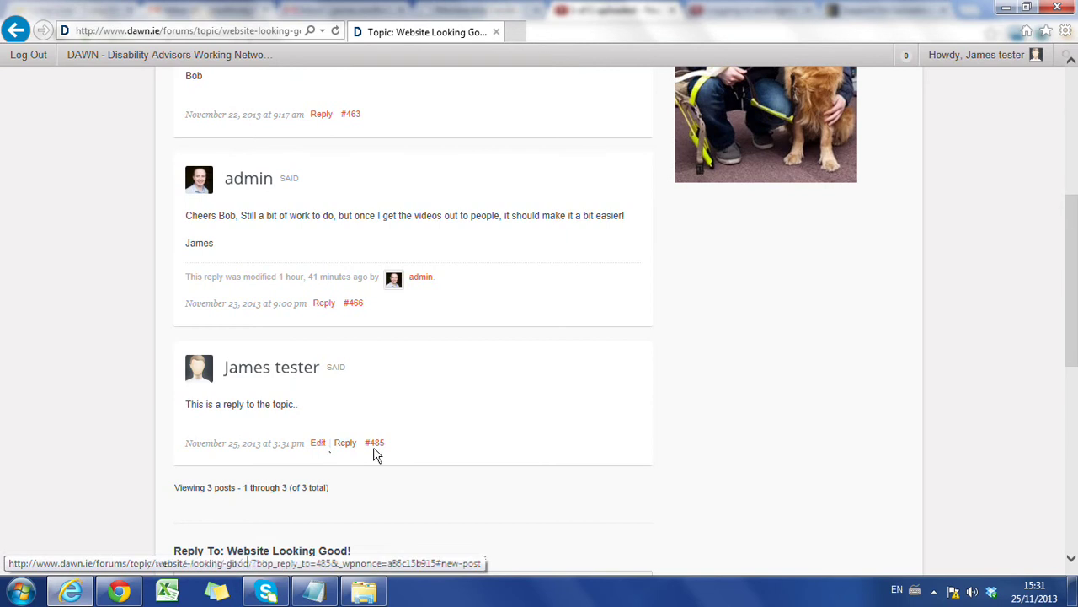
left_click_drag(1071, 359, 1075, 232)
mouse_move(706, 133)
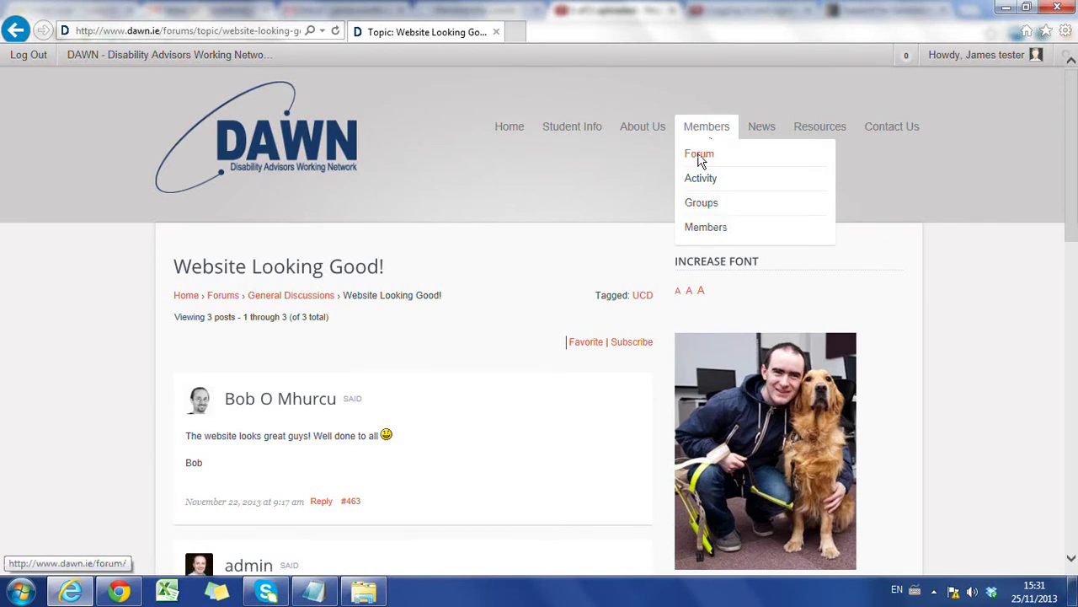
left_click(699, 155)
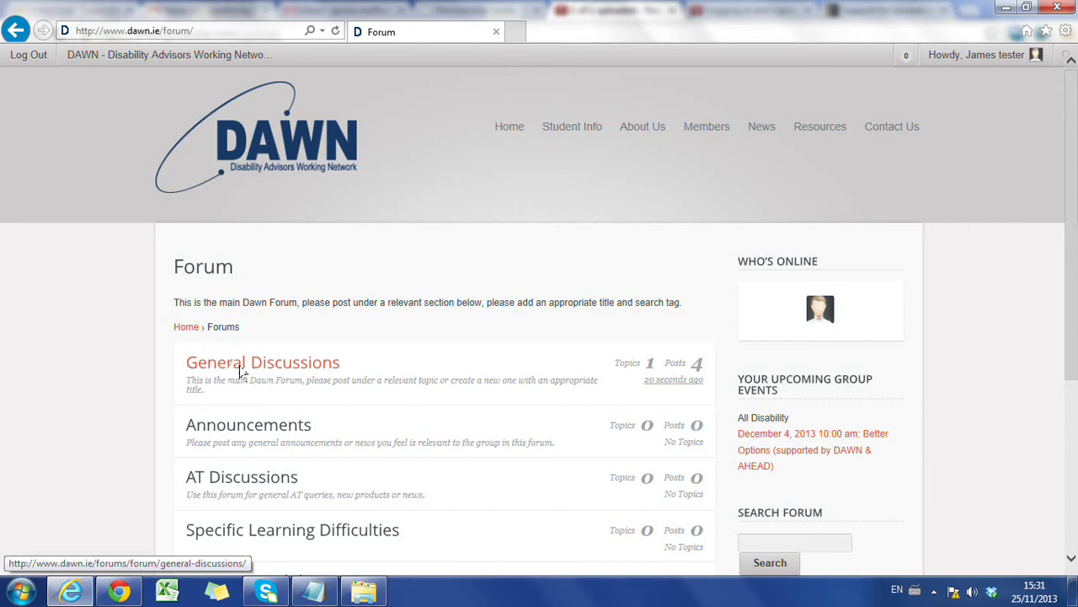
In AT Discussions, enter the new topic title 'Looking for Read and Write training'.
left_click(239, 481)
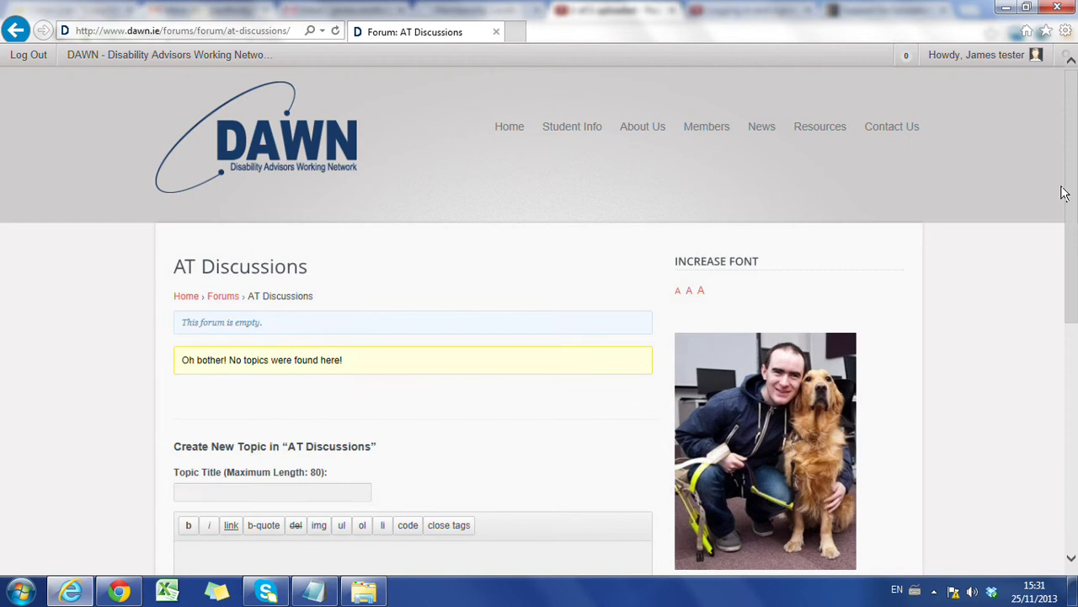
left_click_drag(1072, 182, 1074, 259)
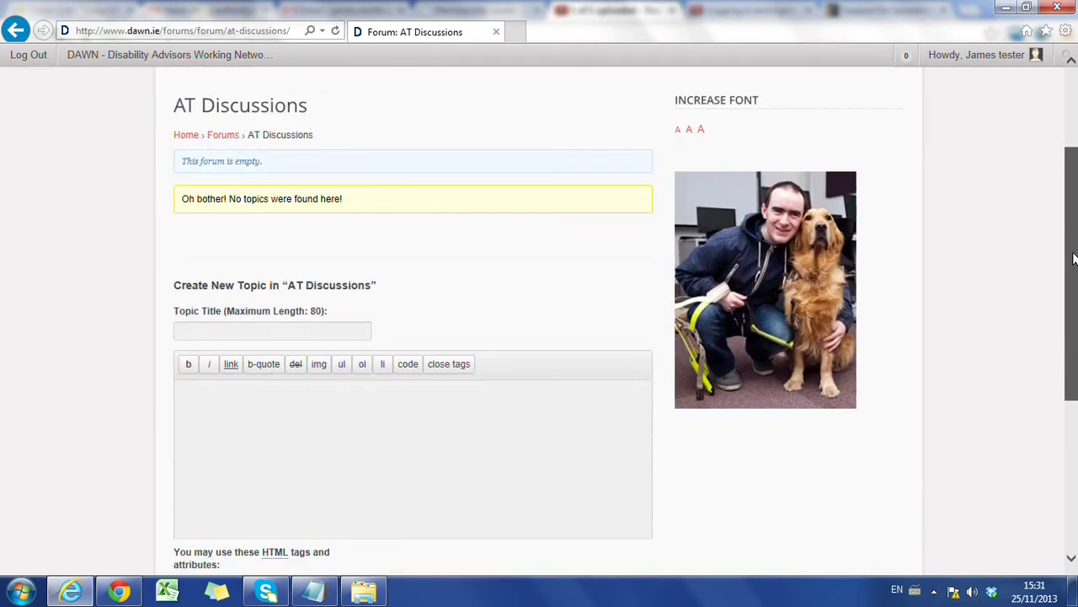
left_click(218, 333)
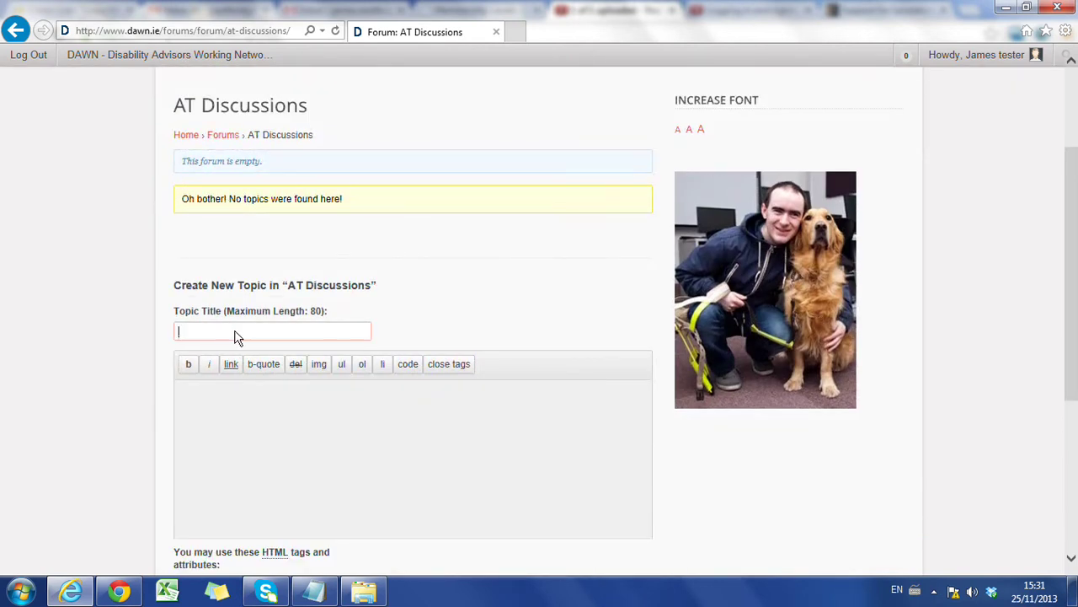
type("Looking or a")
key("BackSpace")
key("BackSpace")
key("BackSpace")
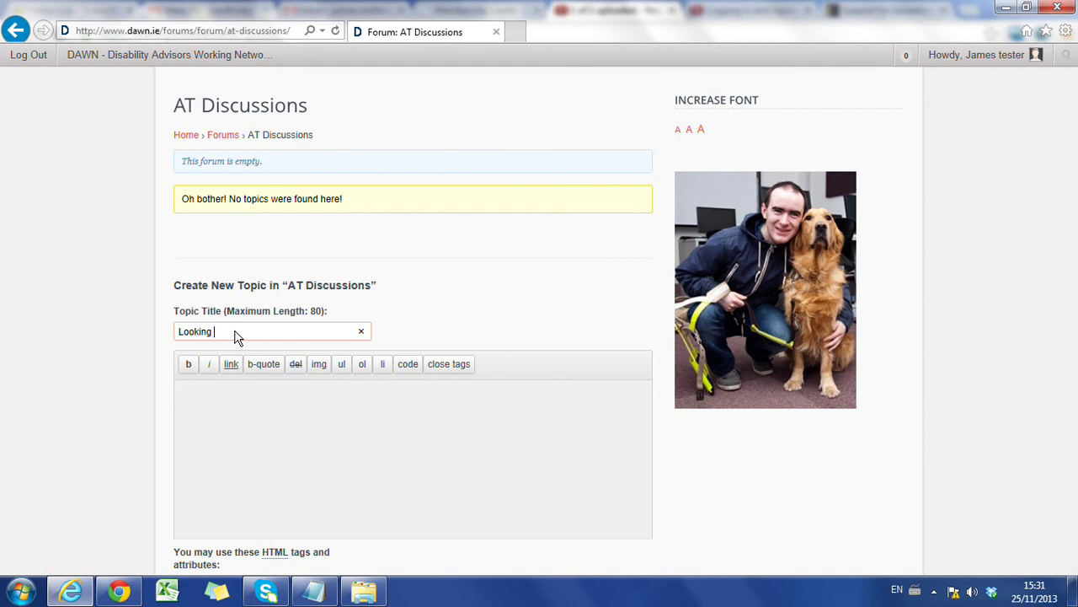
type("r Read and Write trianing")
key("BackSpace")
key("BackSpace")
key("BackSpace")
key("BackSpace")
key("BackSpace")
key("BackSpace")
type("aingng")
Write the topic message 'Hi all, Looking for training for the above, please email me. Thanks'.
key("Tab")
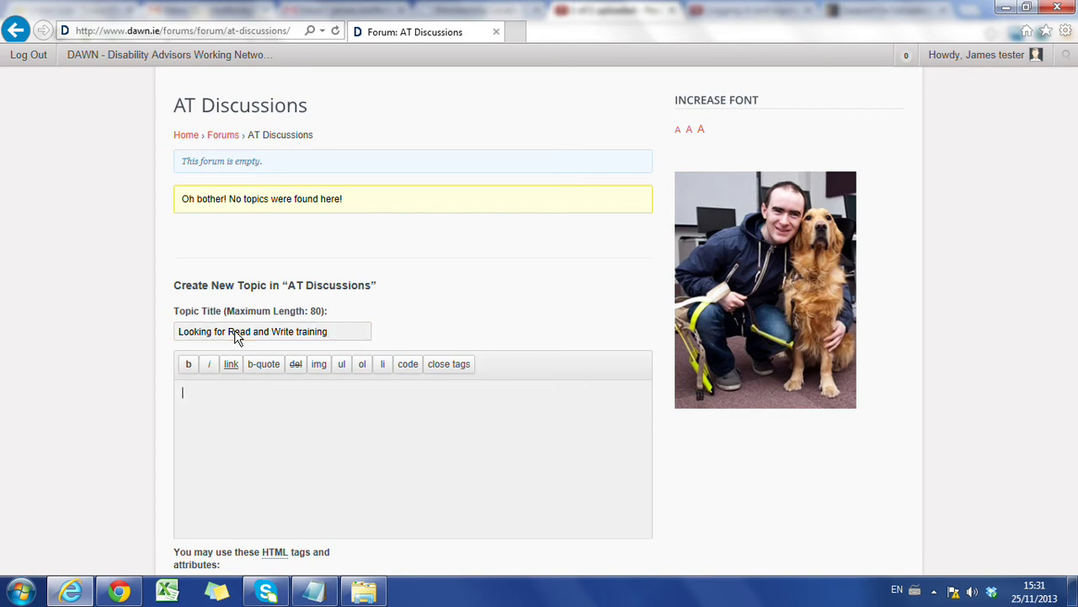
type("Hi all,  ")
type("Looking ")
type("for training fro the")
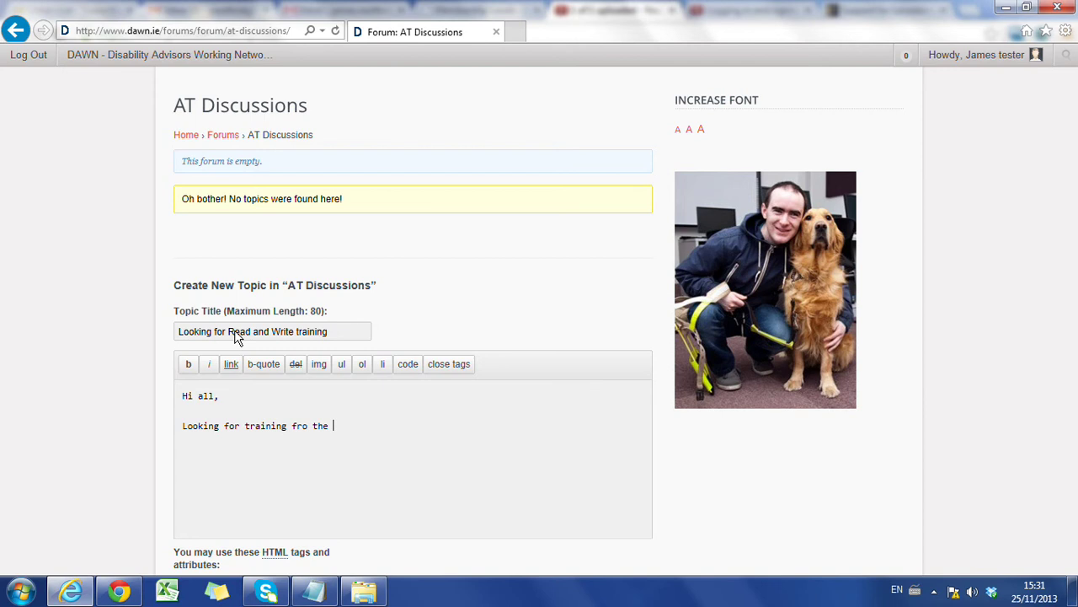
key("BackSpace")
key("BackSpace")
key("BackSpace")
key("BackSpace")
key("BackSpace")
key("BackSpace")
key("BackSpace")
type("or the above, please email me")
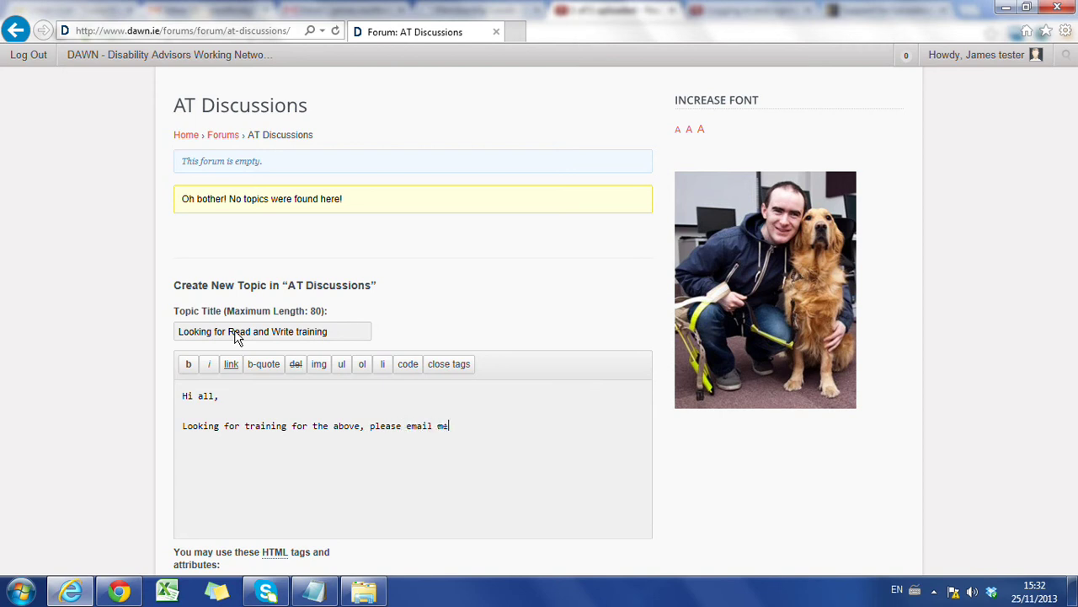
type(".  Thanks.")
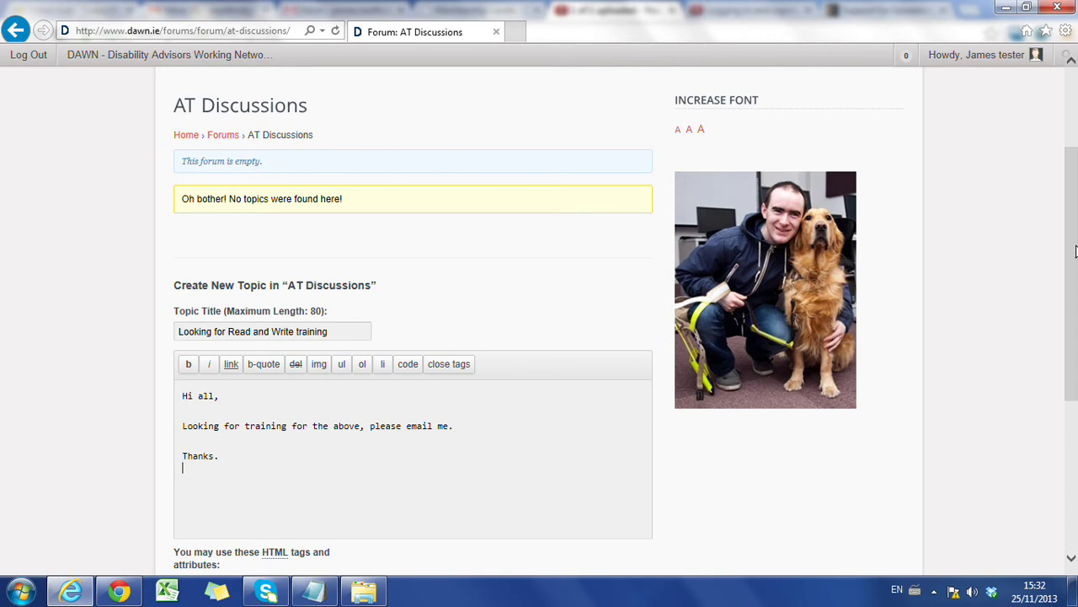
Tag the topic 'read and write, training' and post it.
scroll(1075, 249, "down", 3)
left_click(225, 353)
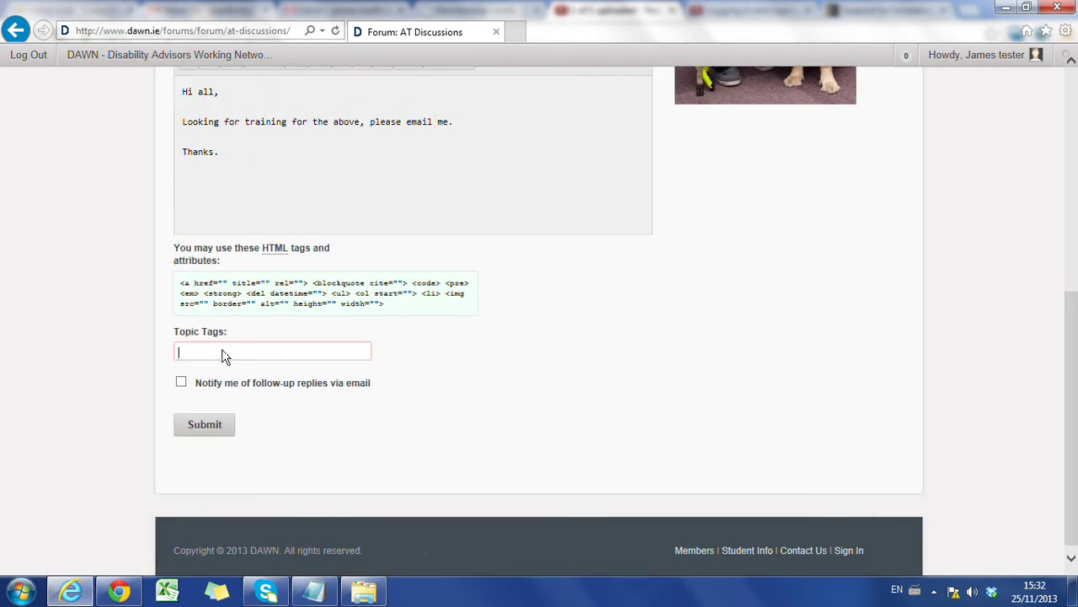
type("read and ")
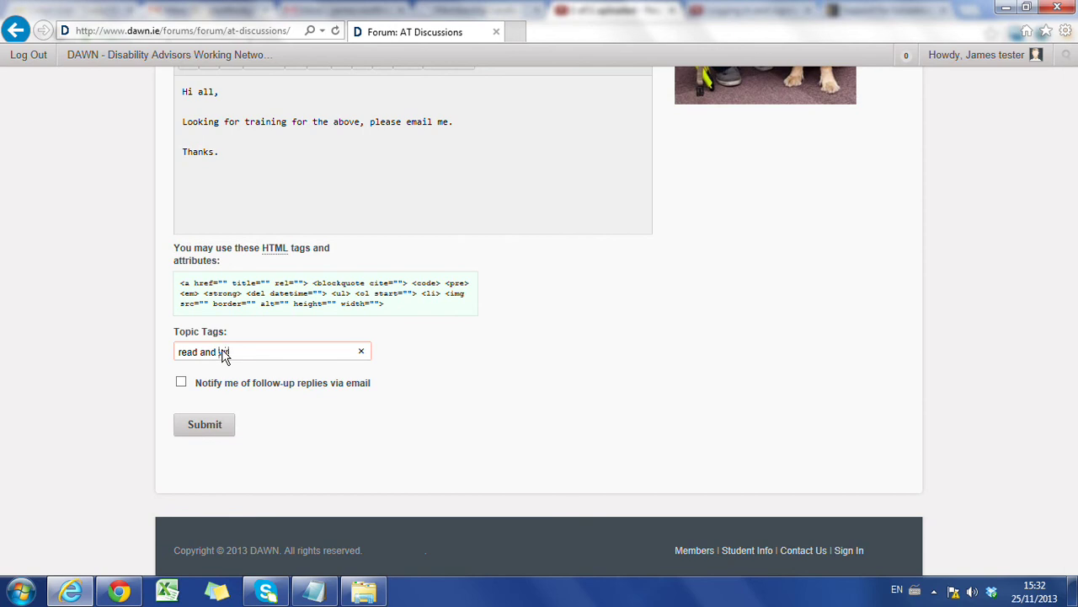
type("write, t")
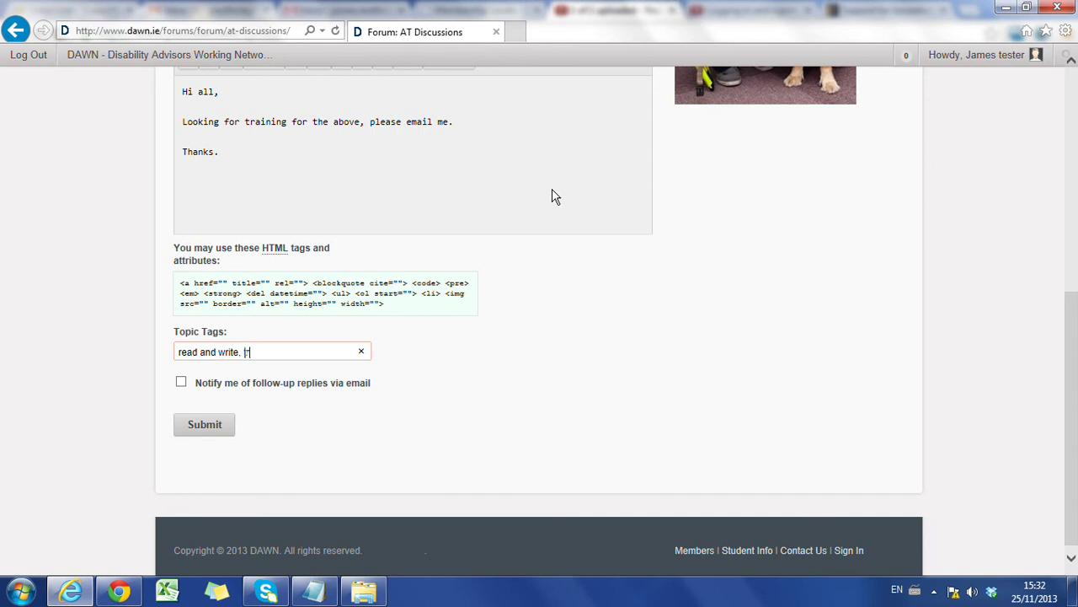
type("raining")
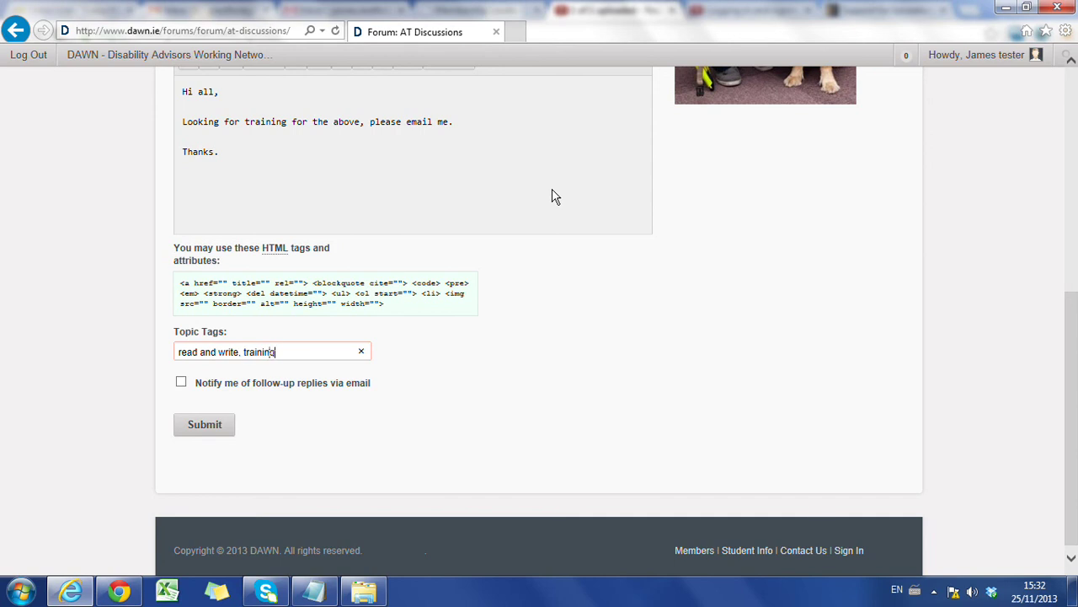
left_click(192, 427)
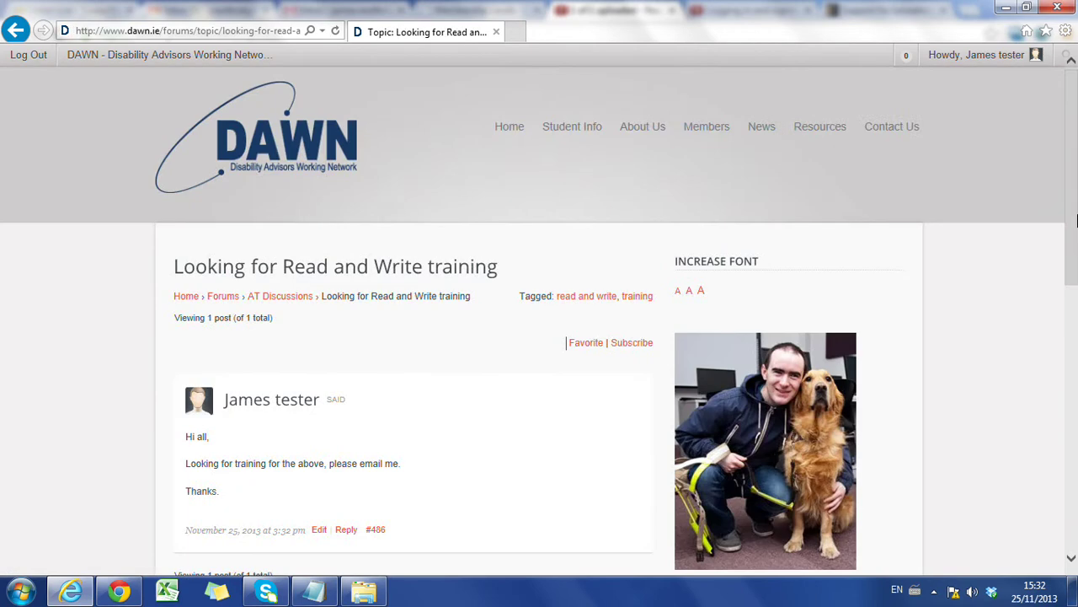
scroll(994, 288, "down", 3)
left_click(295, 151)
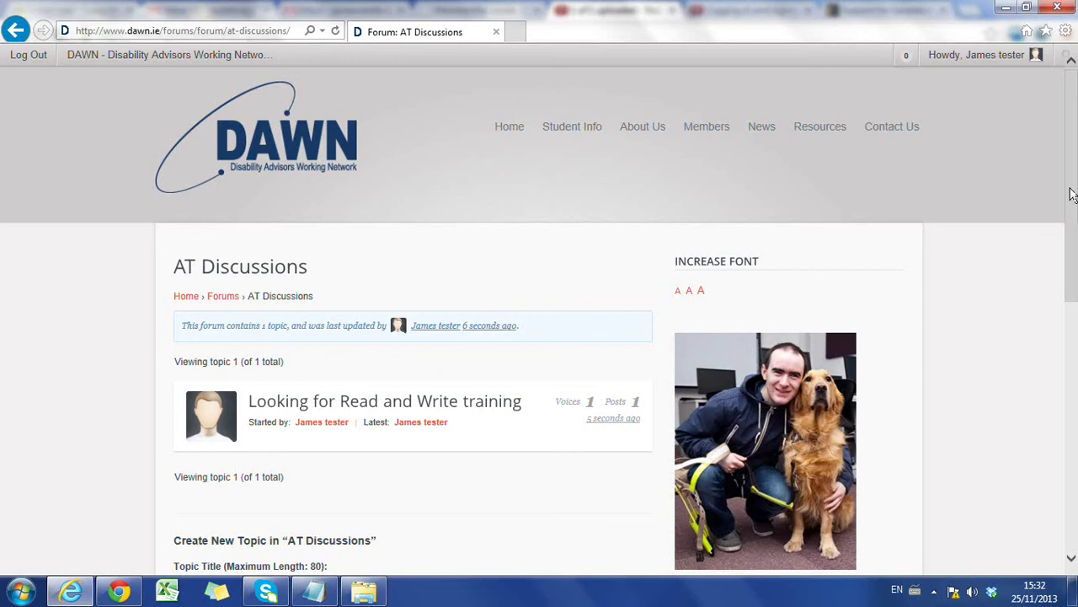
left_click_drag(1073, 197, 1077, 282)
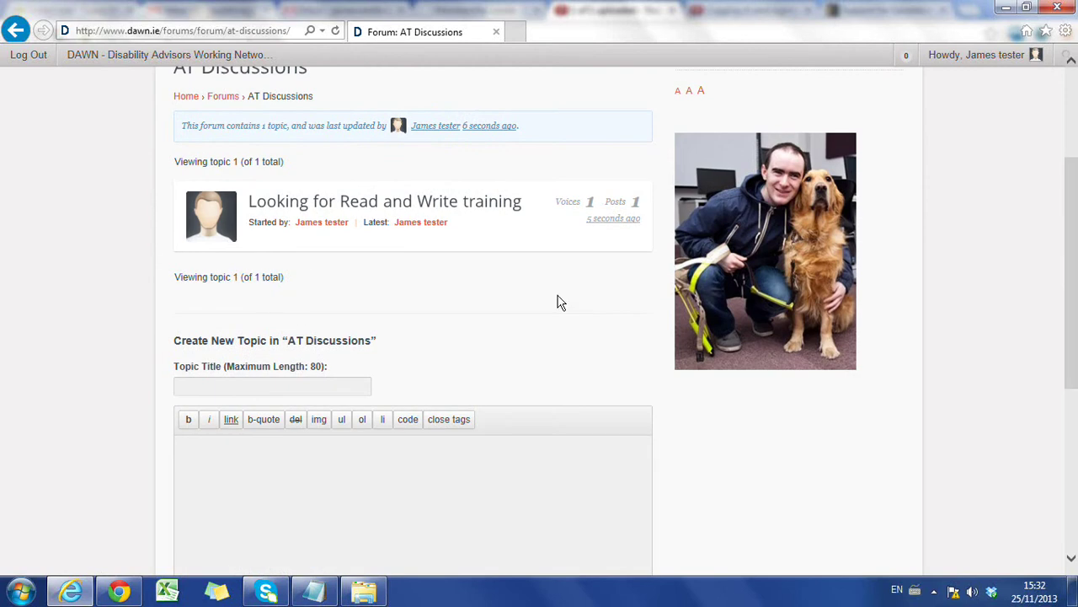
left_click(382, 207)
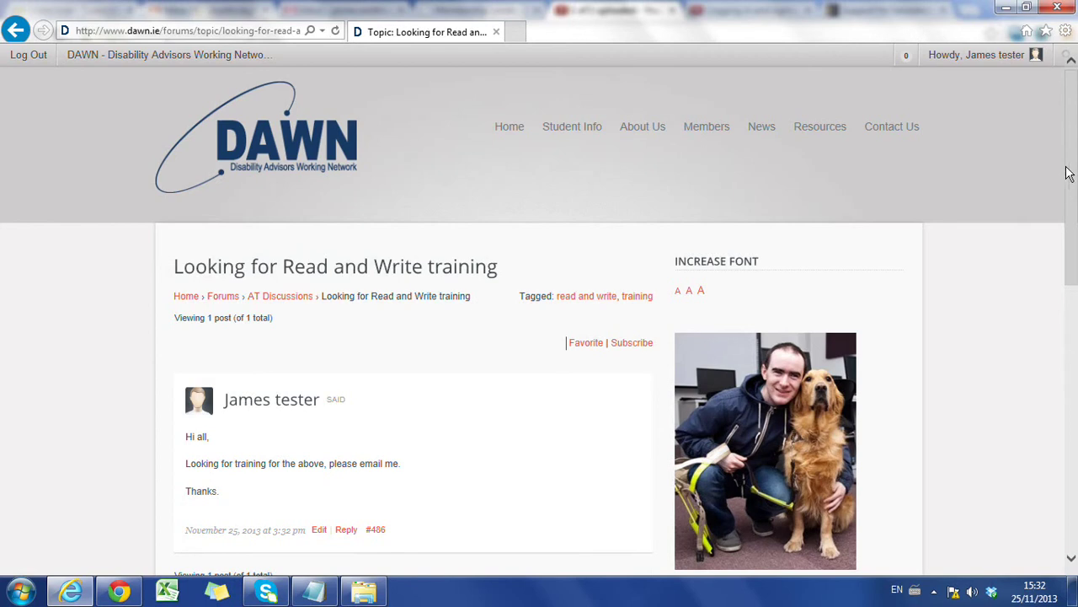
left_click_drag(1069, 181, 1075, 271)
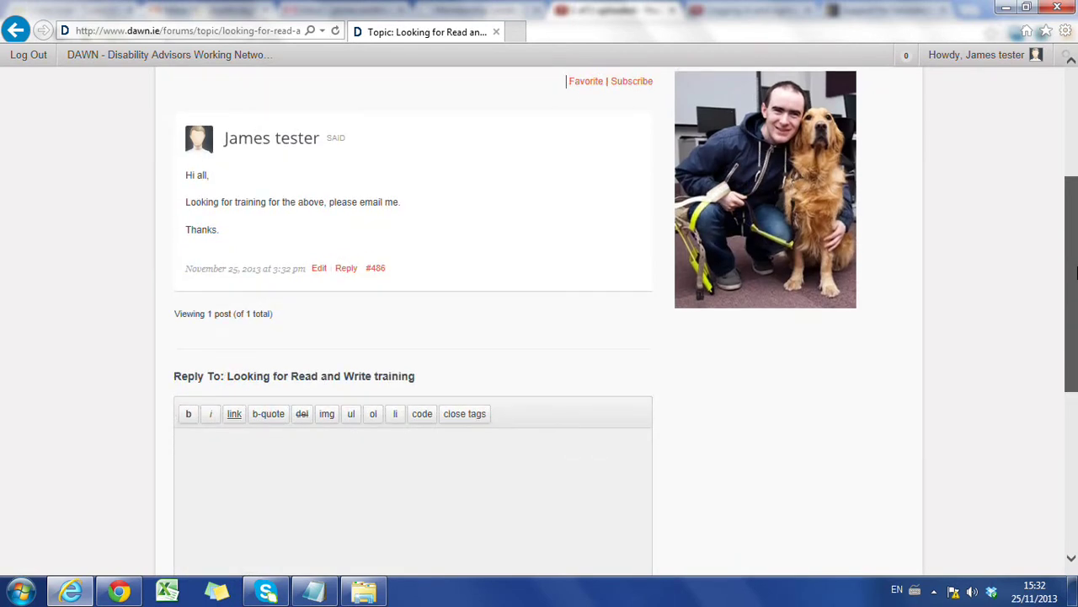
scroll(1076, 271, "up", 3)
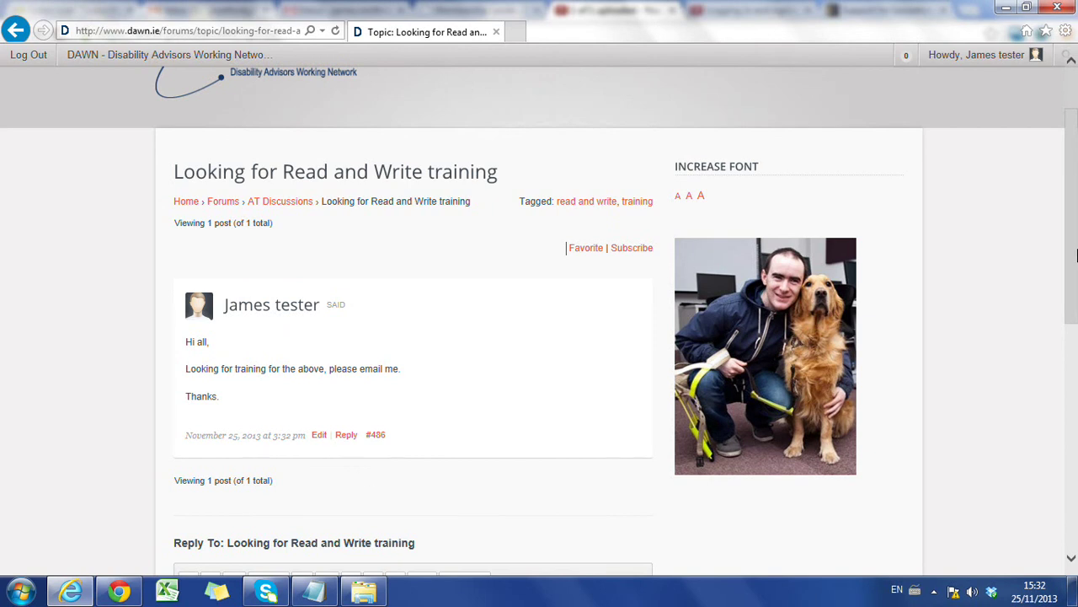
scroll(1074, 250, "up", 1)
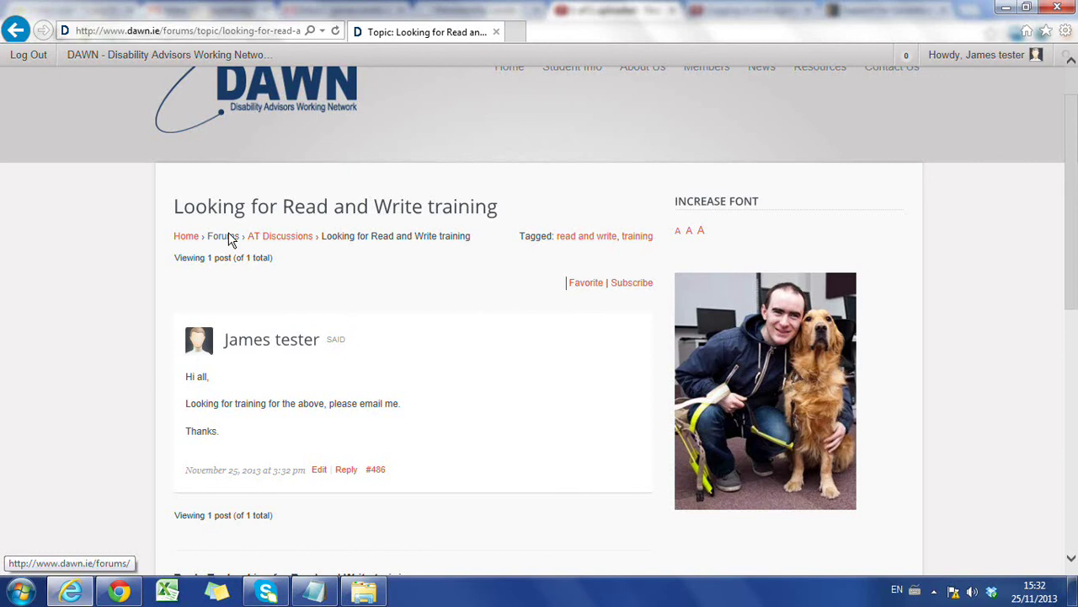
scroll(896, 202, "up", 1)
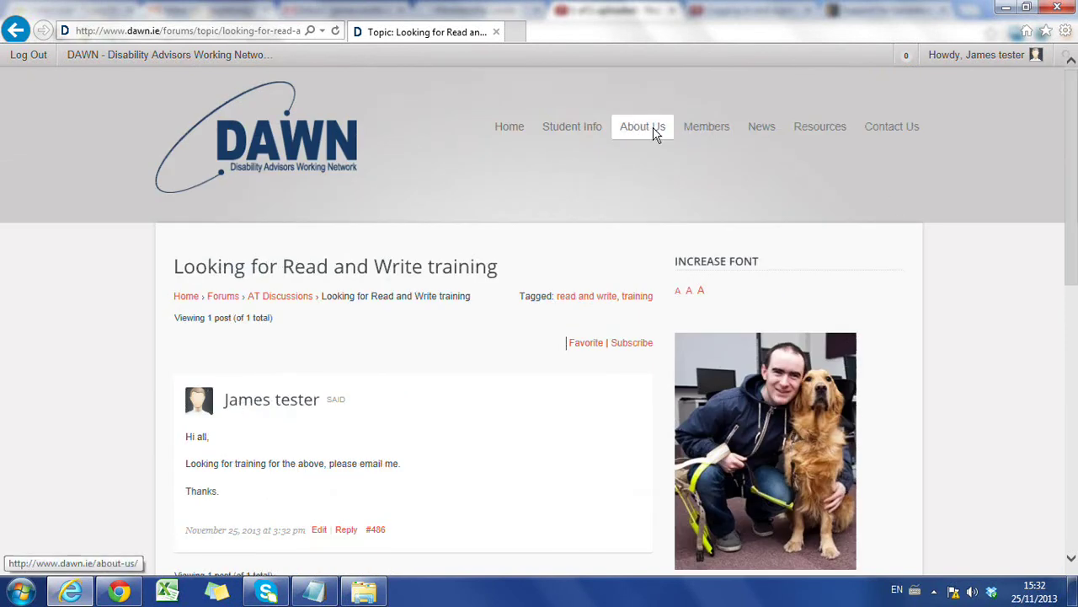
Return to the forum index and place the cursor in the Search Forum box.
mouse_move(710, 137)
left_click(708, 159)
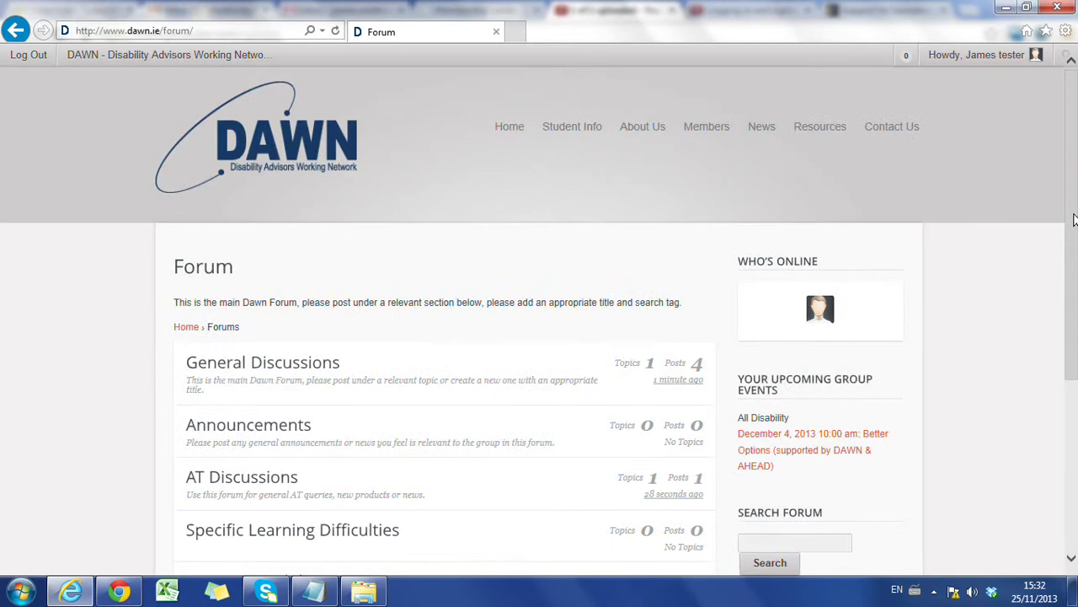
left_click_drag(1076, 214, 1075, 301)
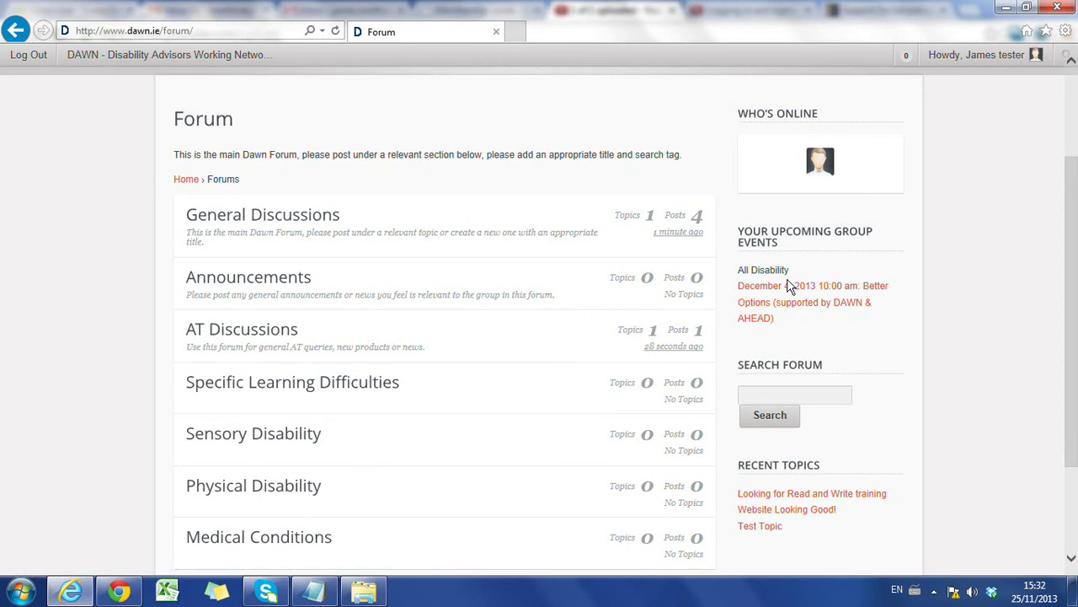
left_click(835, 397)
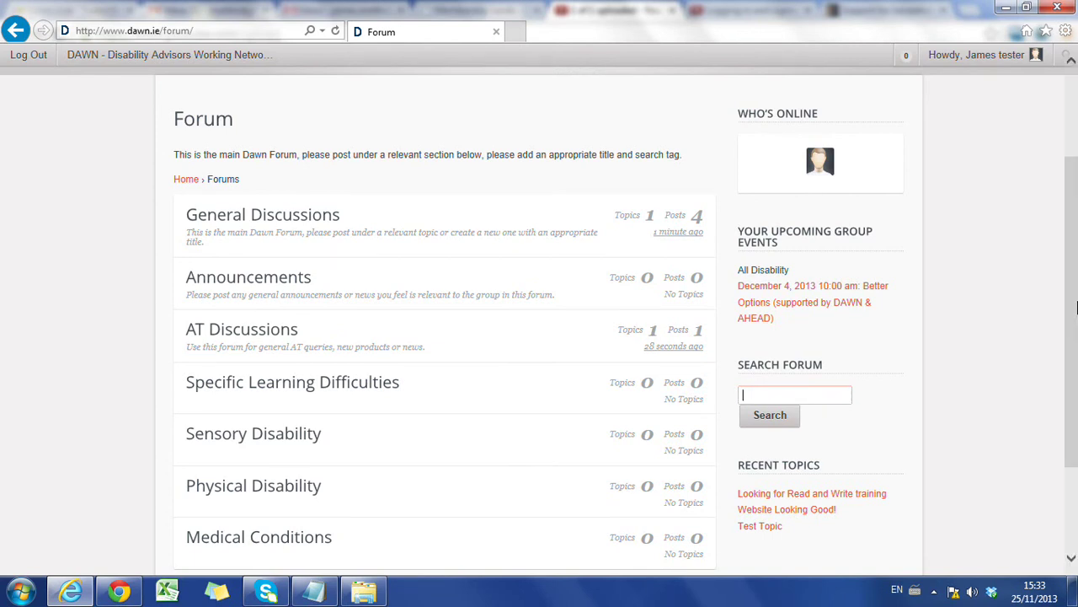
scroll(836, 403, "down", 1)
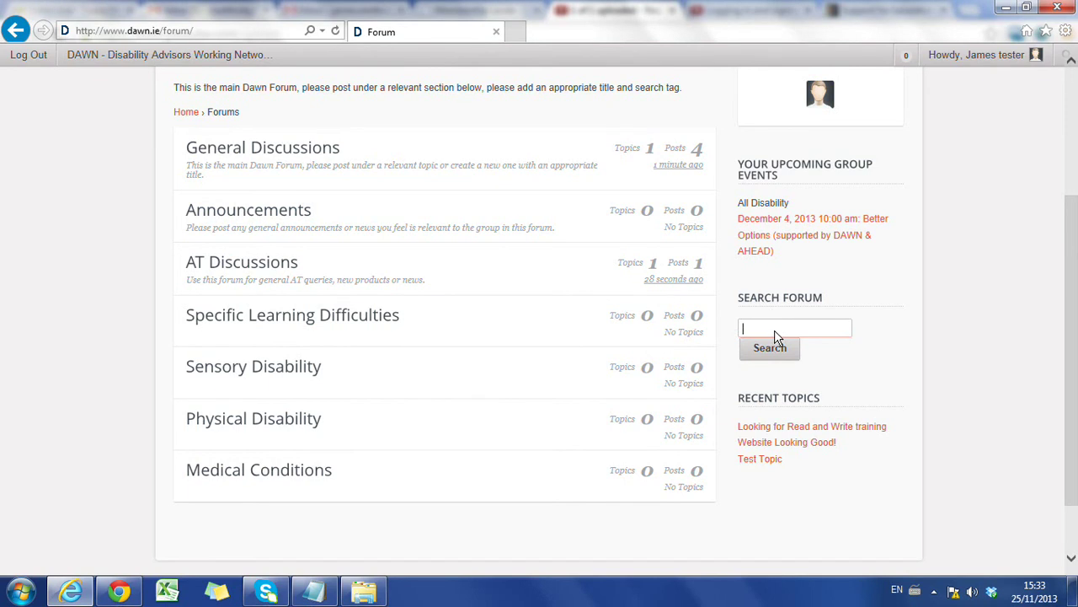
Search the forum for 'dare', find no results, and go to the standalone Search page.
type("da")
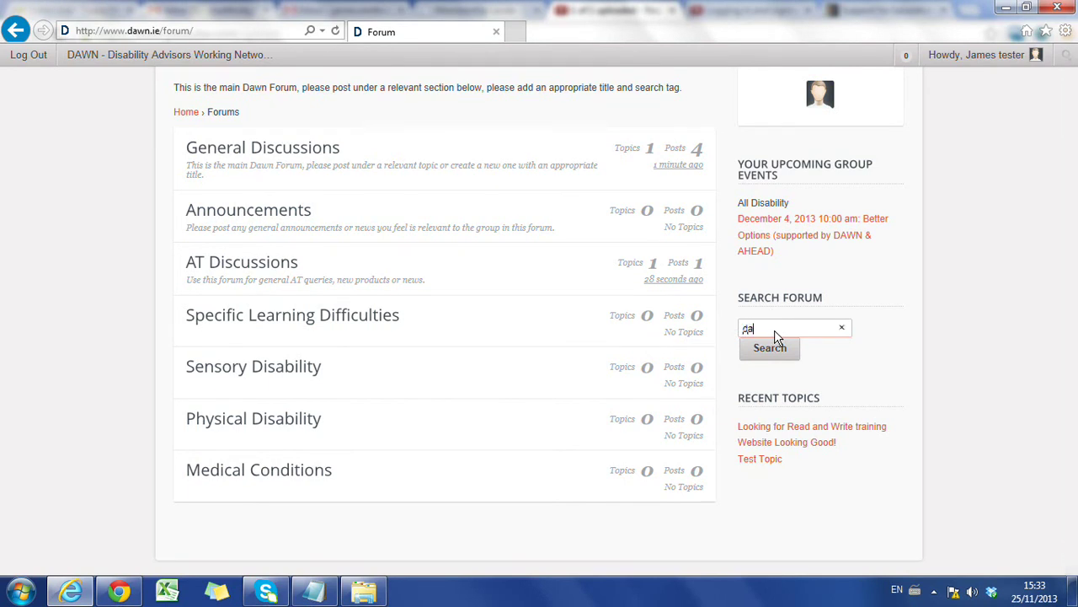
type("re")
left_click(773, 355)
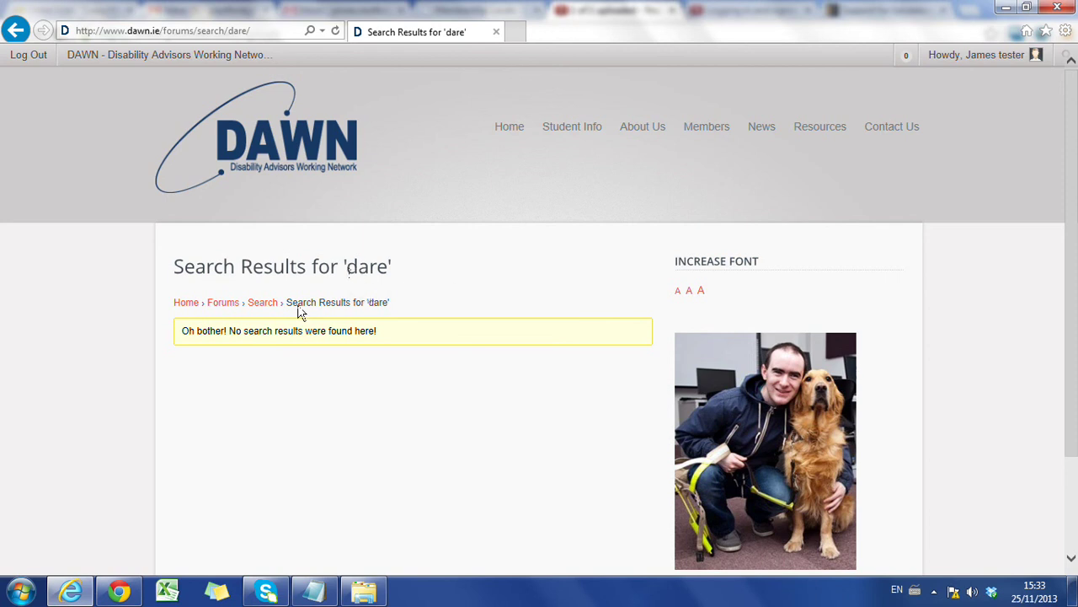
left_click(261, 308)
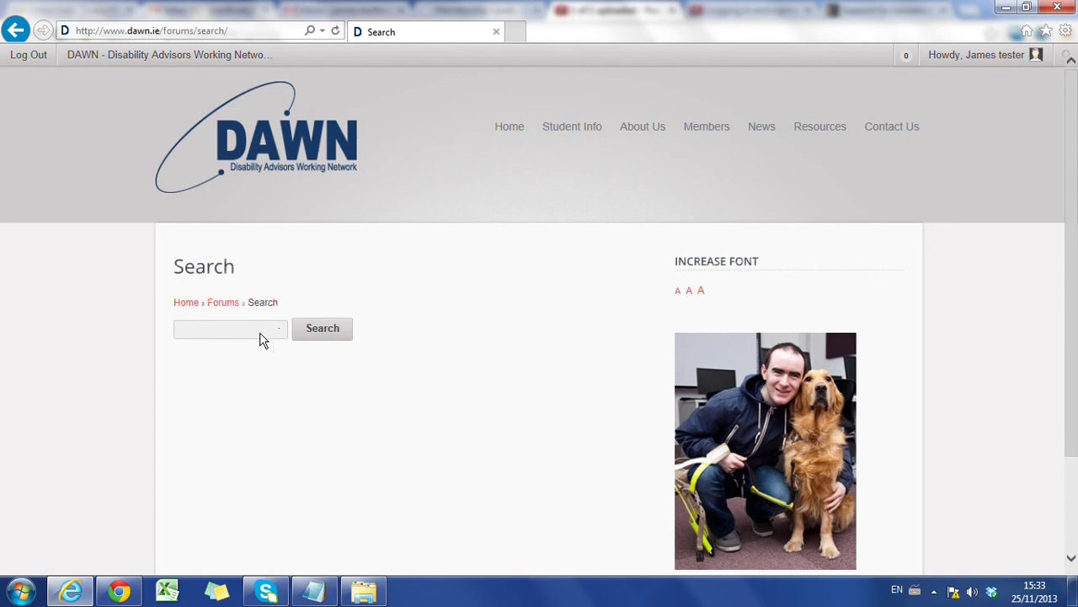
Search for 'training' and scroll to its single result in AT Discussions.
left_click(268, 338)
type("training")
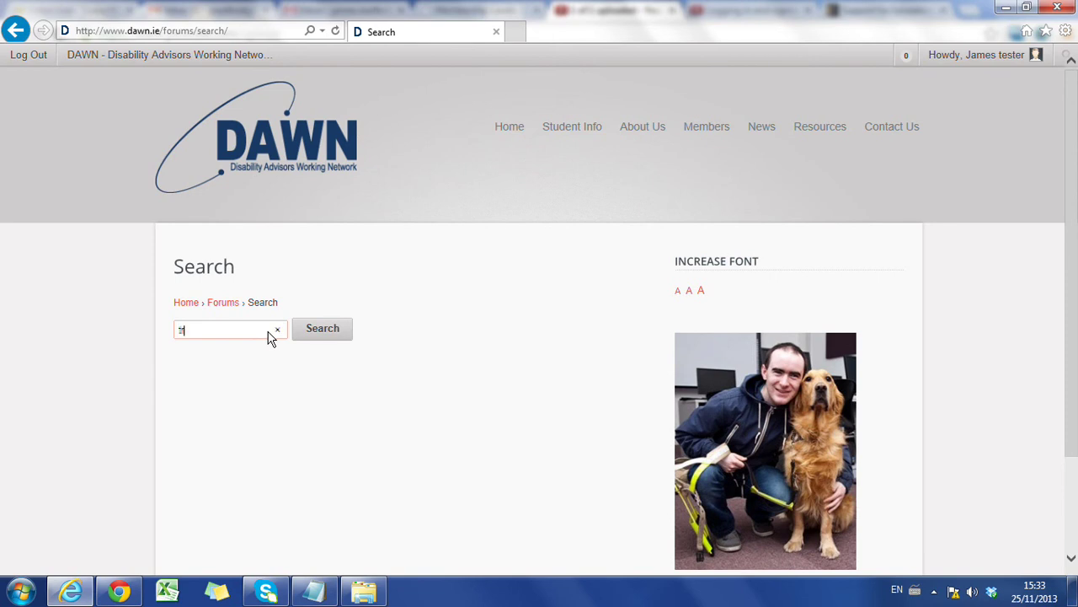
left_click(323, 332)
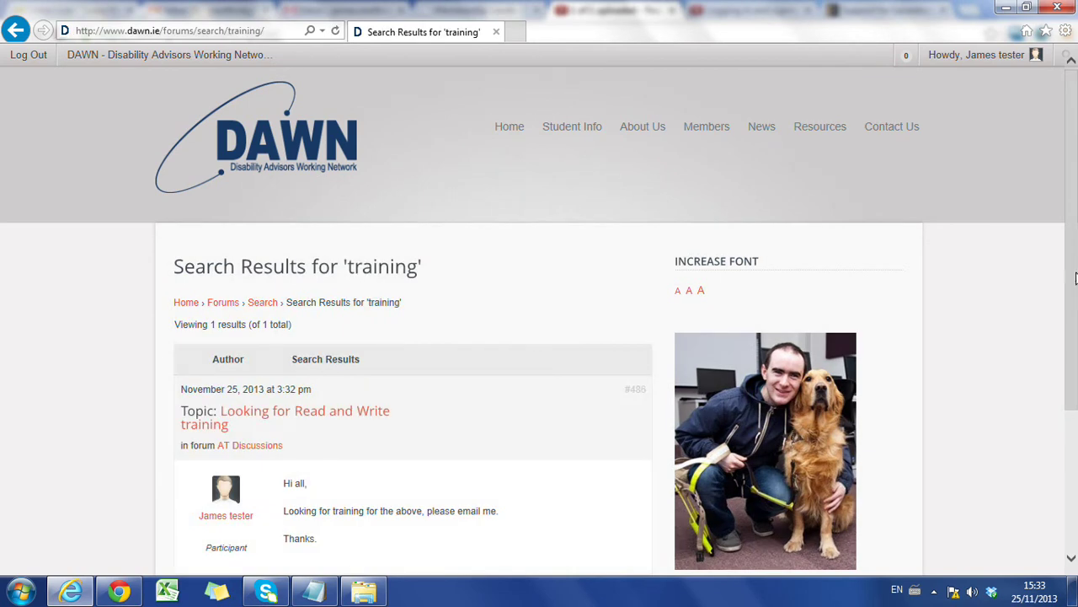
scroll(1062, 329, "down", 2)
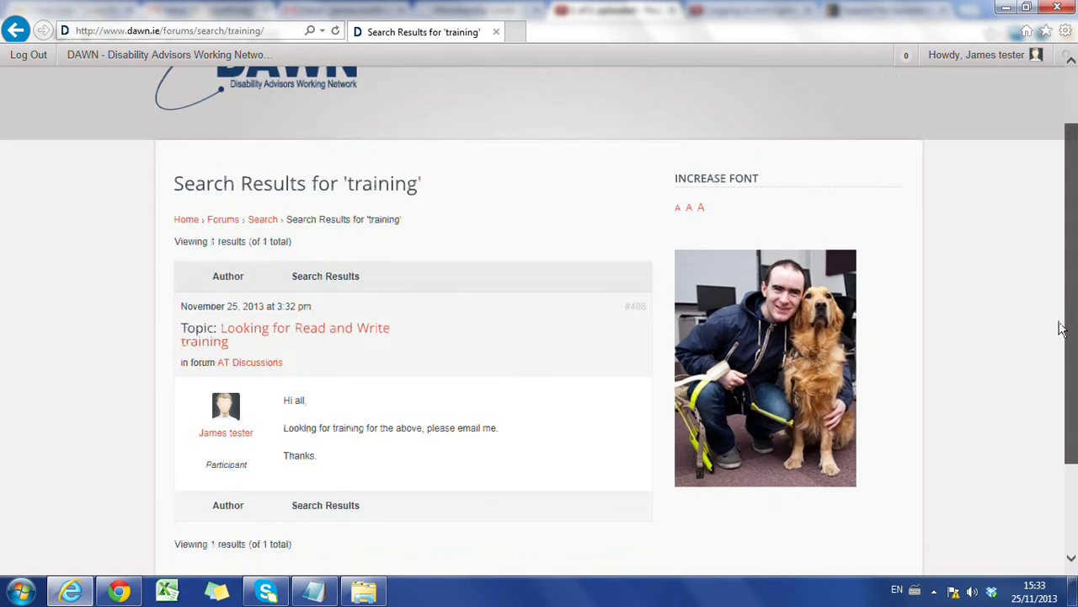
scroll(1061, 329, "down", 1)
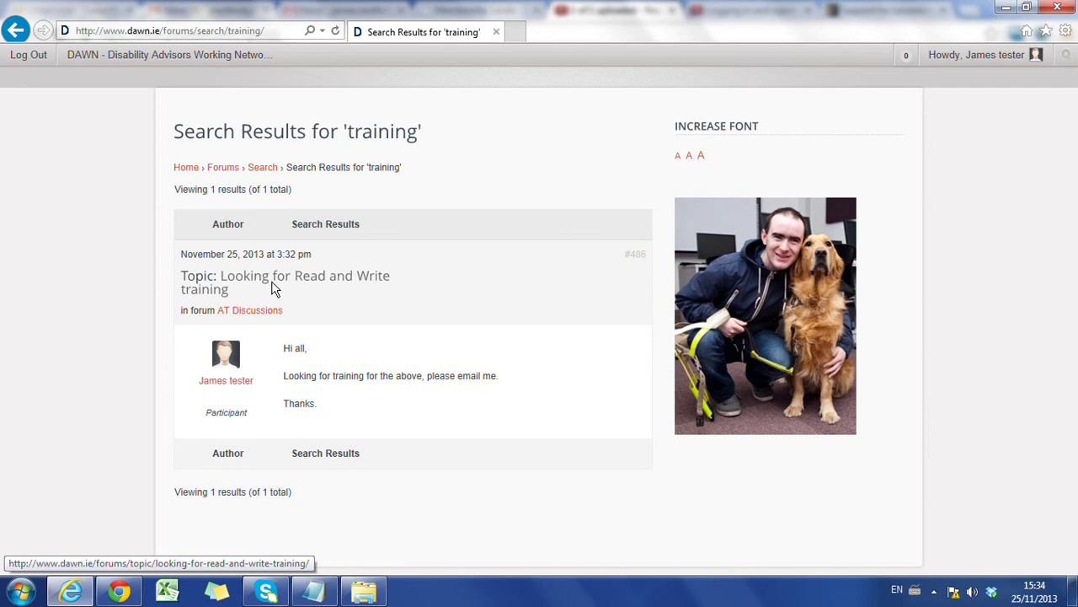
Open the 'Looking for Read and Write training' topic from the search results.
left_click(271, 288)
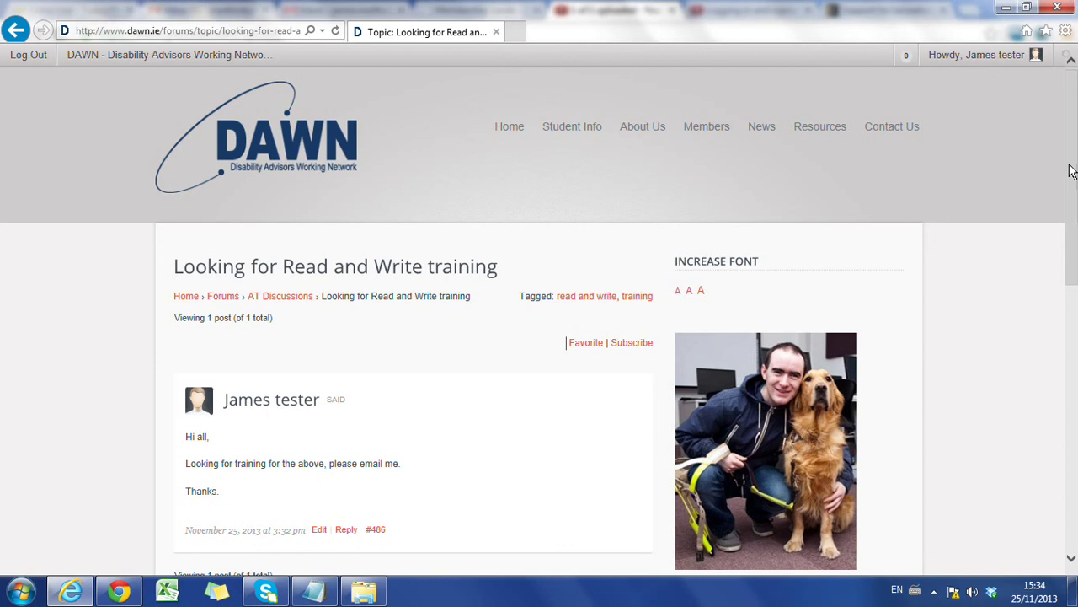
mouse_move(1072, 171)
left_mouse_down()
mouse_move(1074, 190)
mouse_move(1075, 161)
left_mouse_up()
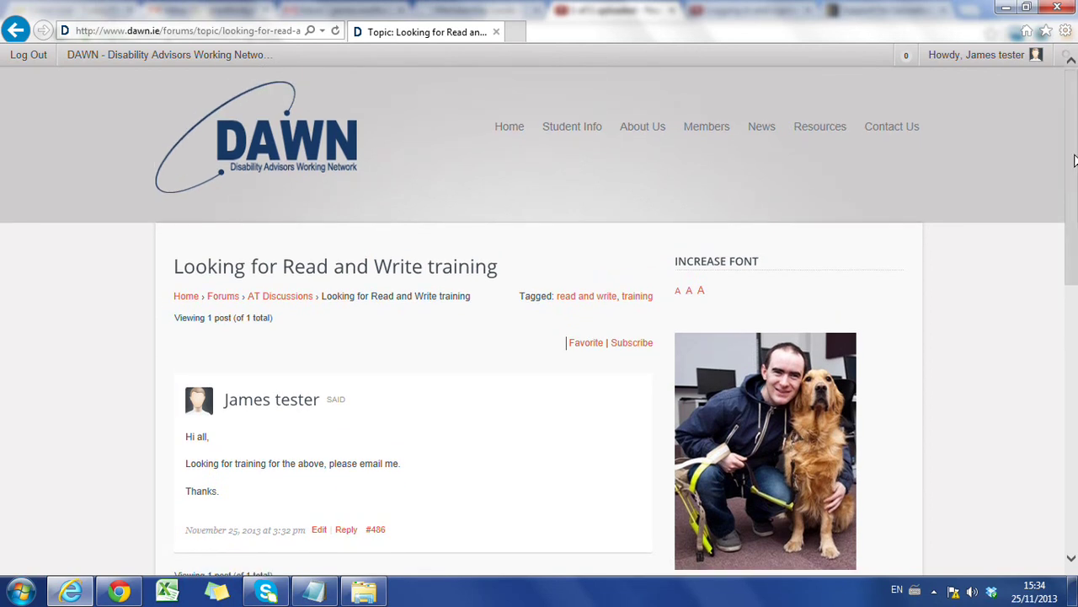